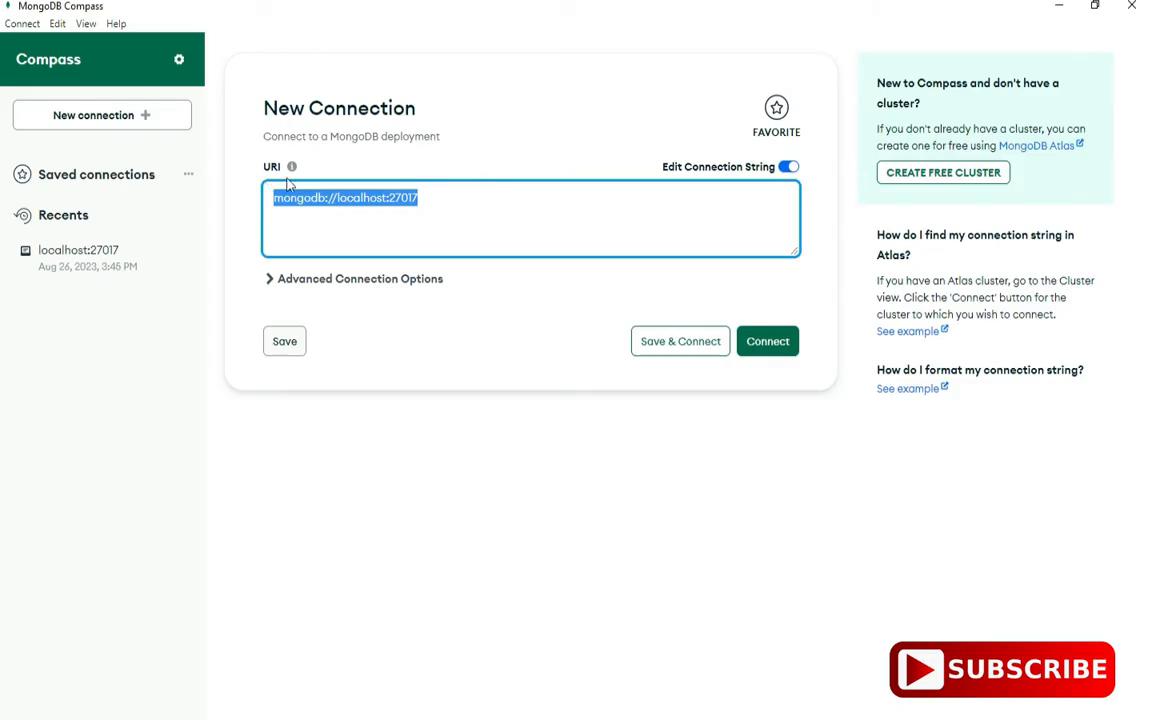
# - Paste the Atlas connection string into the URI field and replace <password> with the database user's password
pyautogui.hotkey('ctrl', 'v')
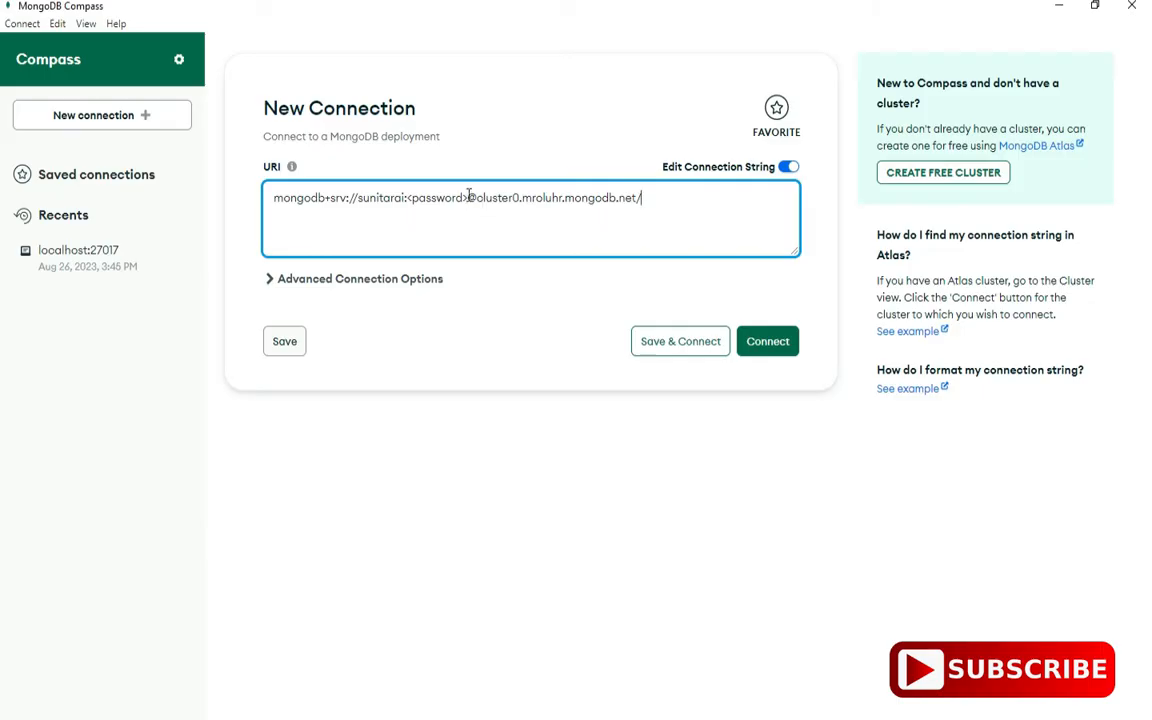
pyautogui.moveTo(465, 198); pyautogui.dragTo(408, 197)
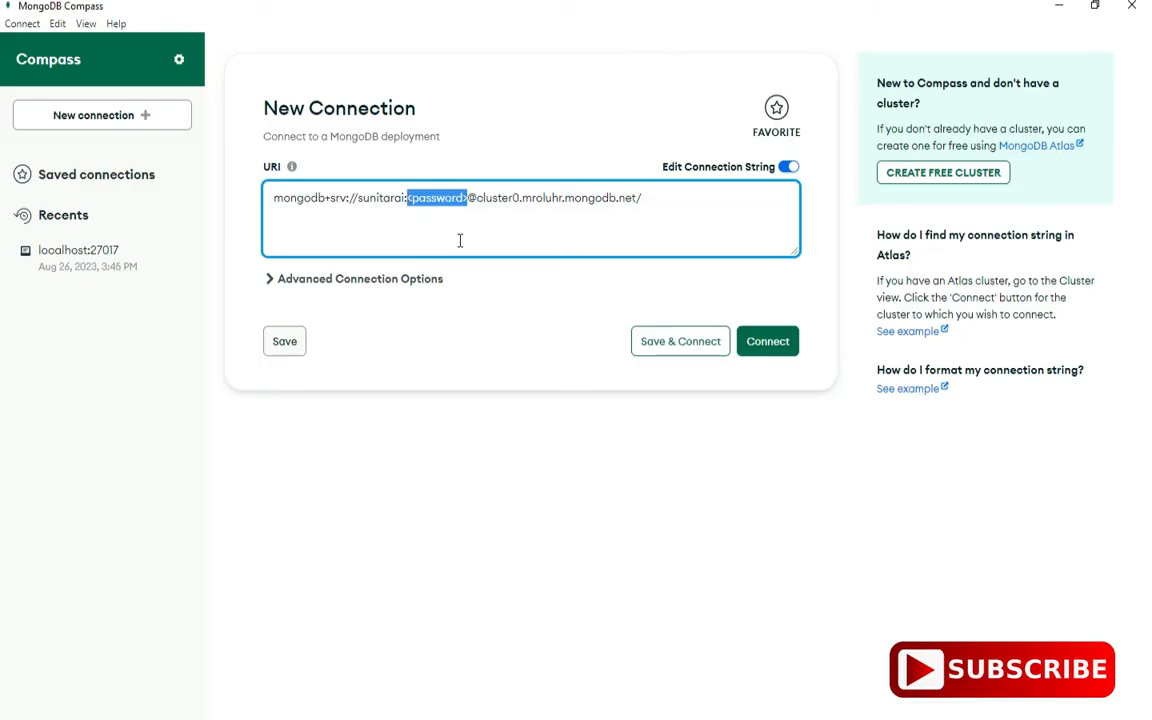
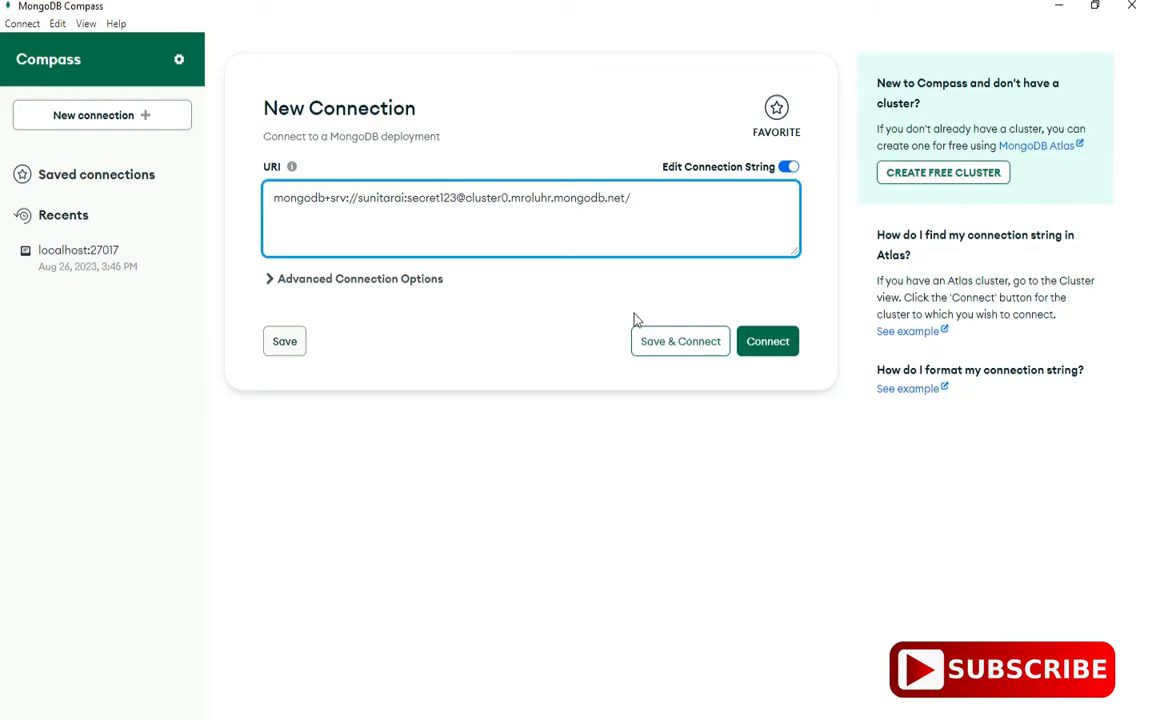
# - Connect to the Atlas cluster, dismiss the empty-cluster tip, and bring up the Create Database form
pyautogui.click(757, 350)
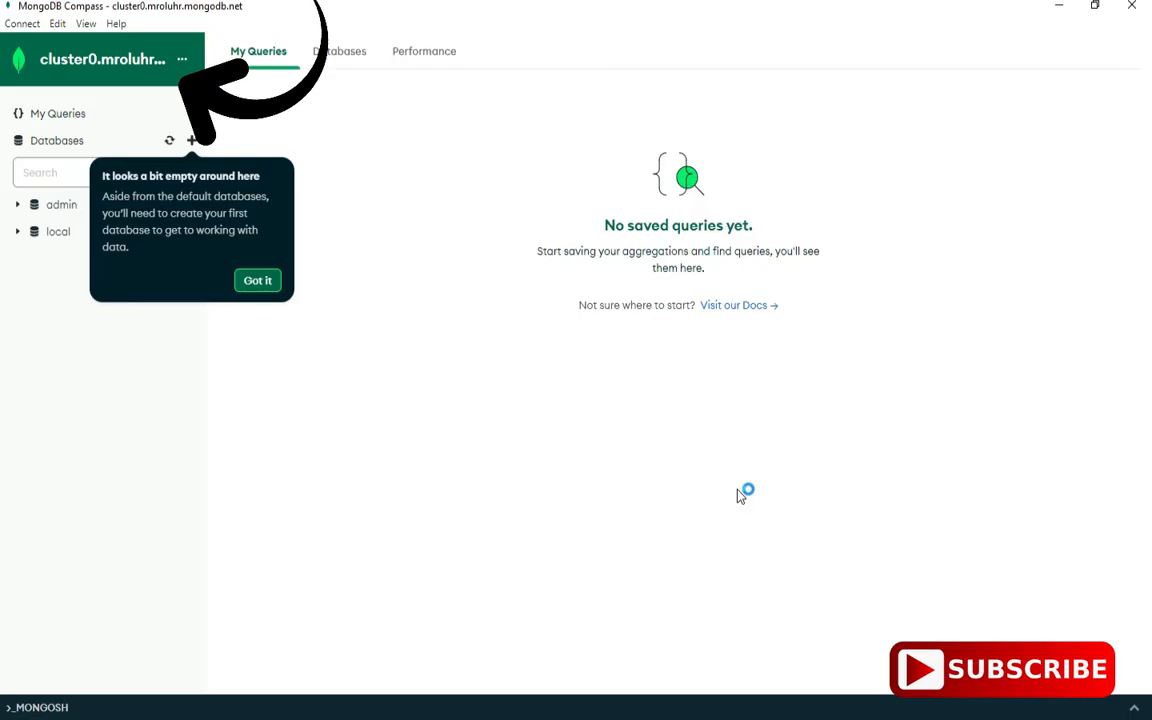
pyautogui.click(257, 281)
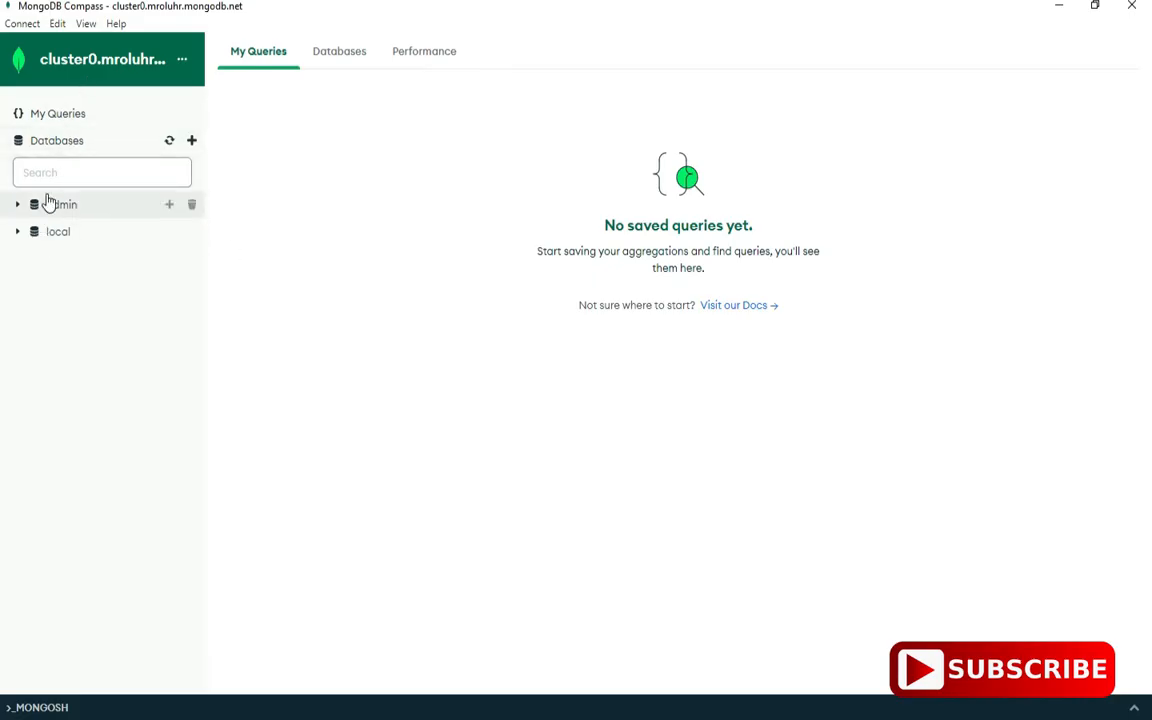
pyautogui.click(191, 141)
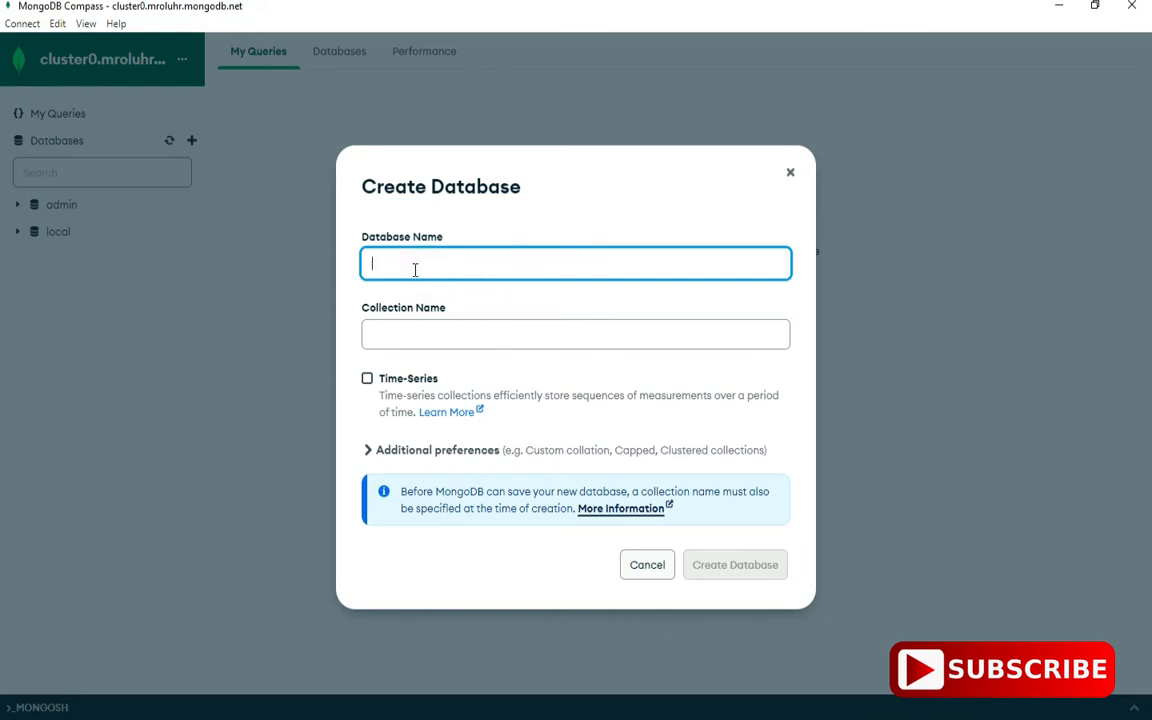
# - Create database cscorner with a collection named demo
pyautogui.write('cscorner')
pyautogui.click(455, 343)
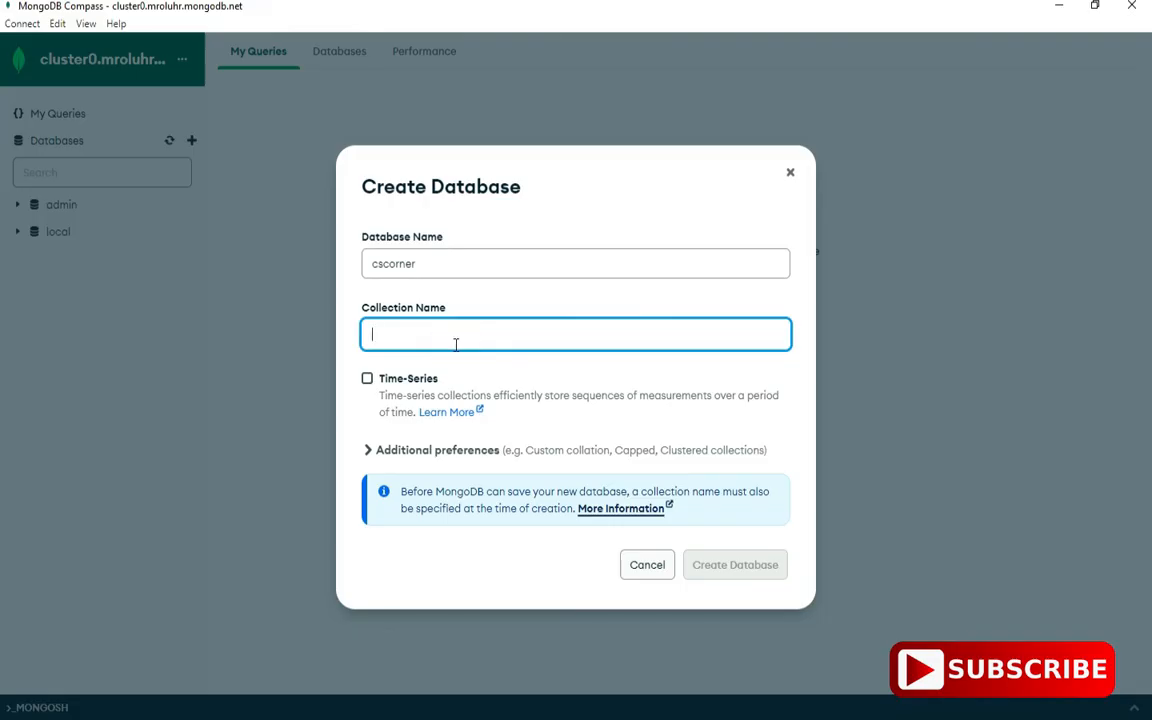
pyautogui.write('demo')
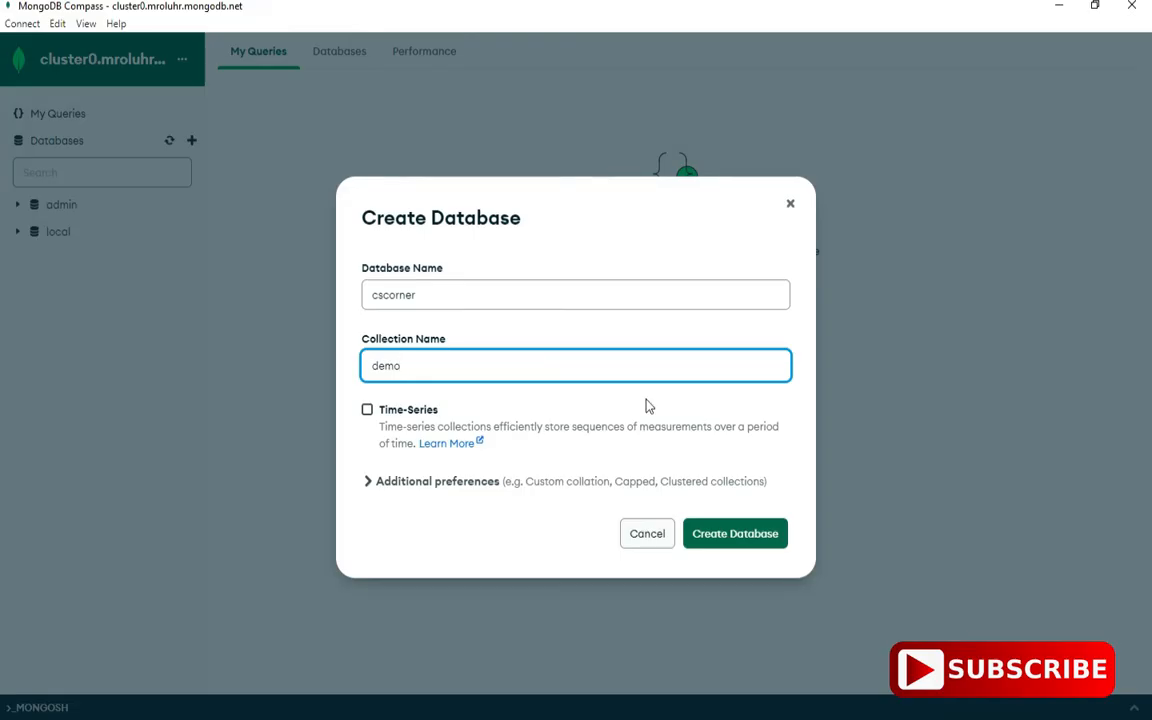
pyautogui.click(758, 533)
# - Insert a document into cscorner.demo with fields "eid":1 and an "ename" string value
pyautogui.click(265, 264)
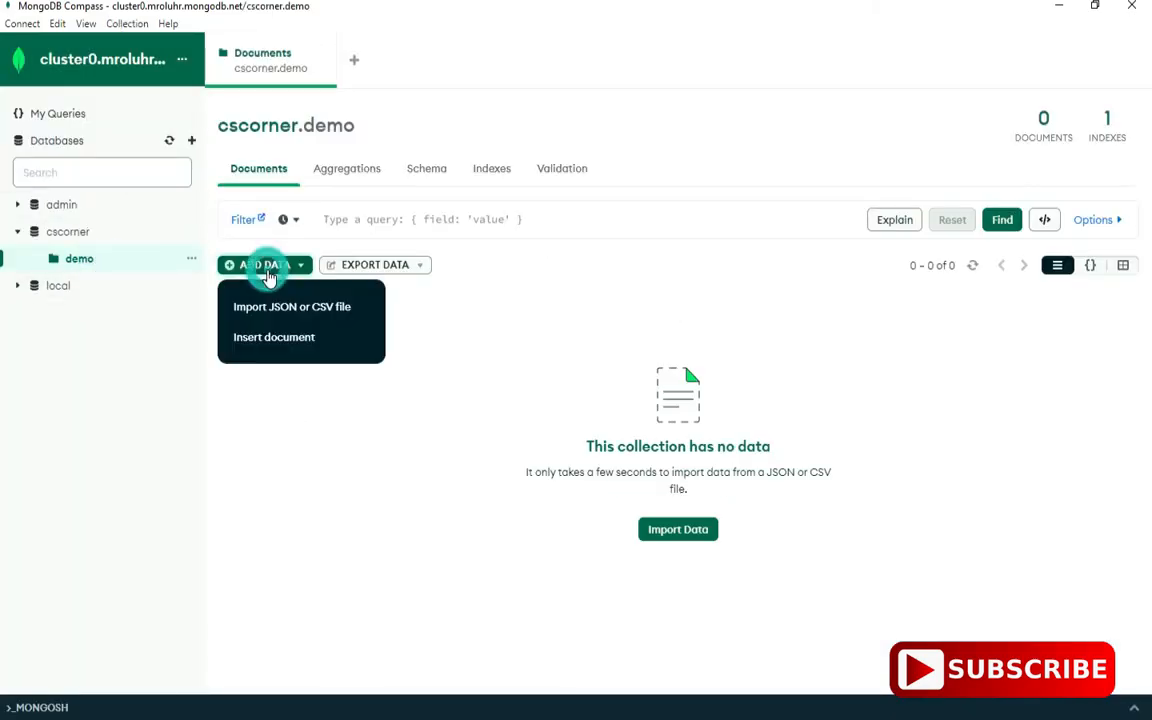
pyautogui.click(267, 329)
pyautogui.click(449, 366)
pyautogui.write(',')
pyautogui.press('Return')
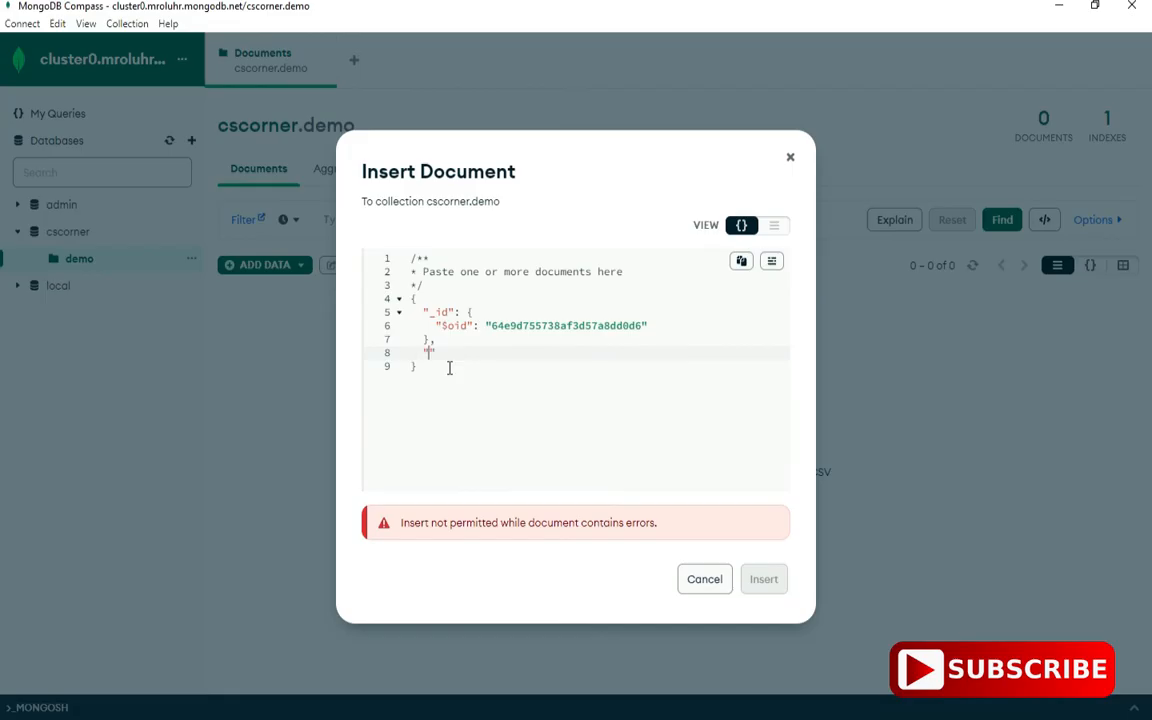
pyautogui.write('"eid":1,')
pyautogui.press('Return')
pyautogui.write('"ename"')
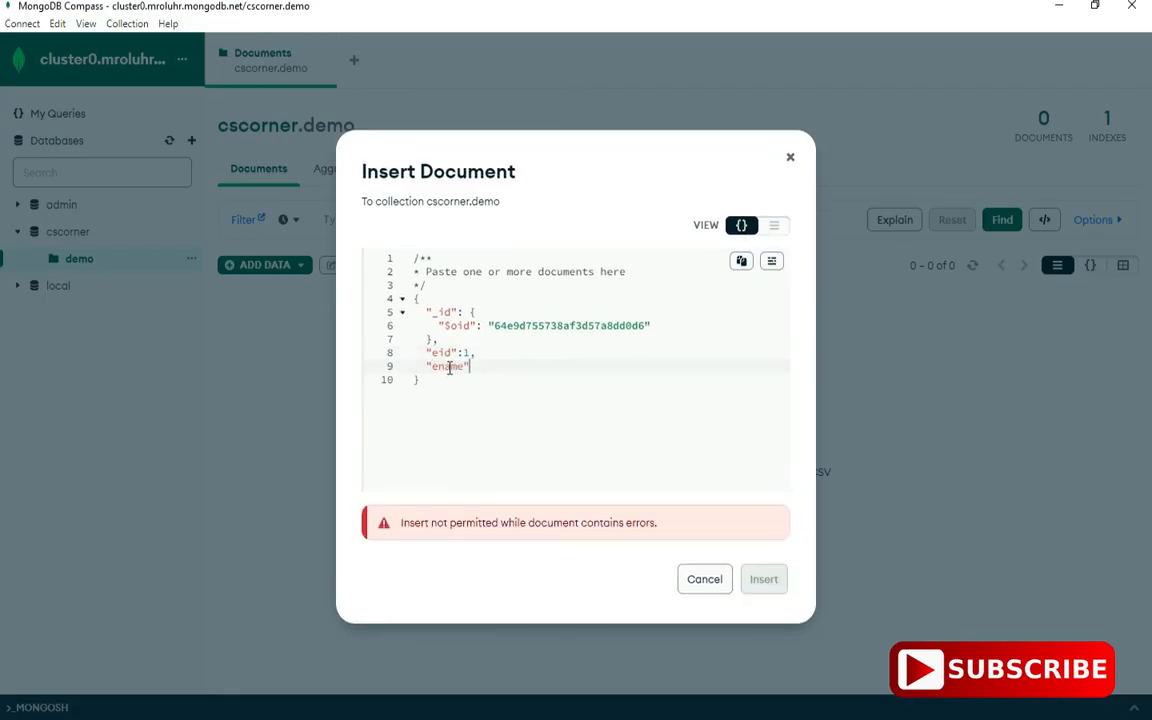
pyautogui.write(':"sunita')
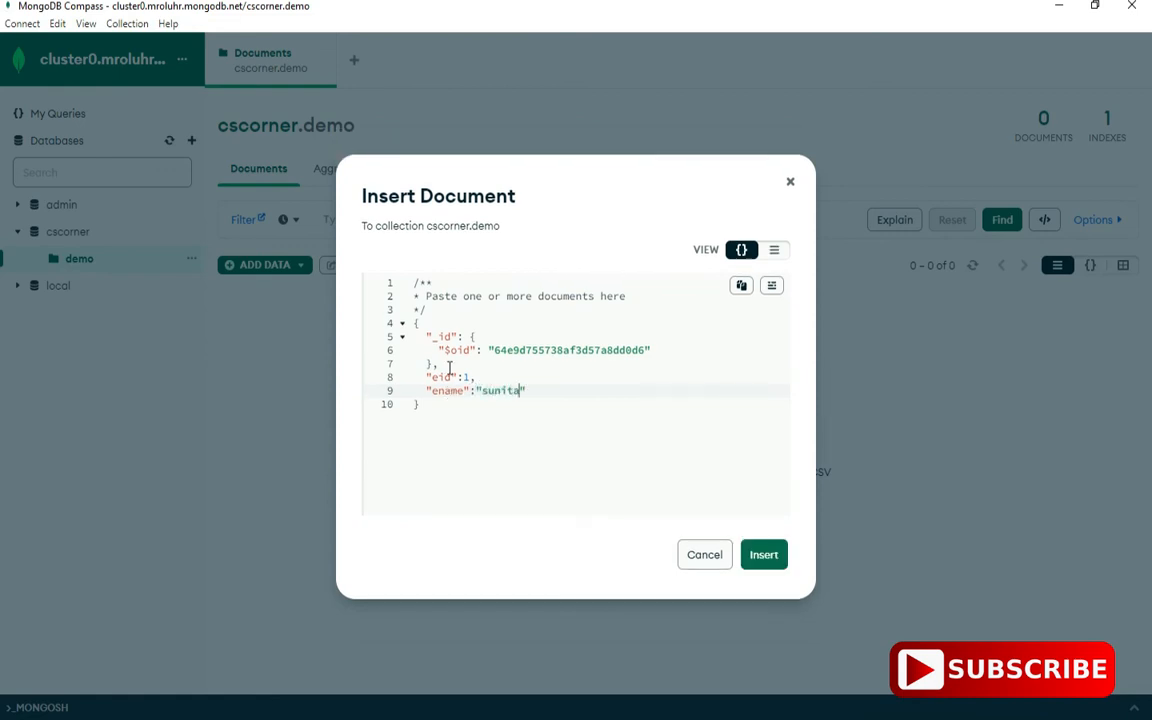
pyautogui.click(760, 557)
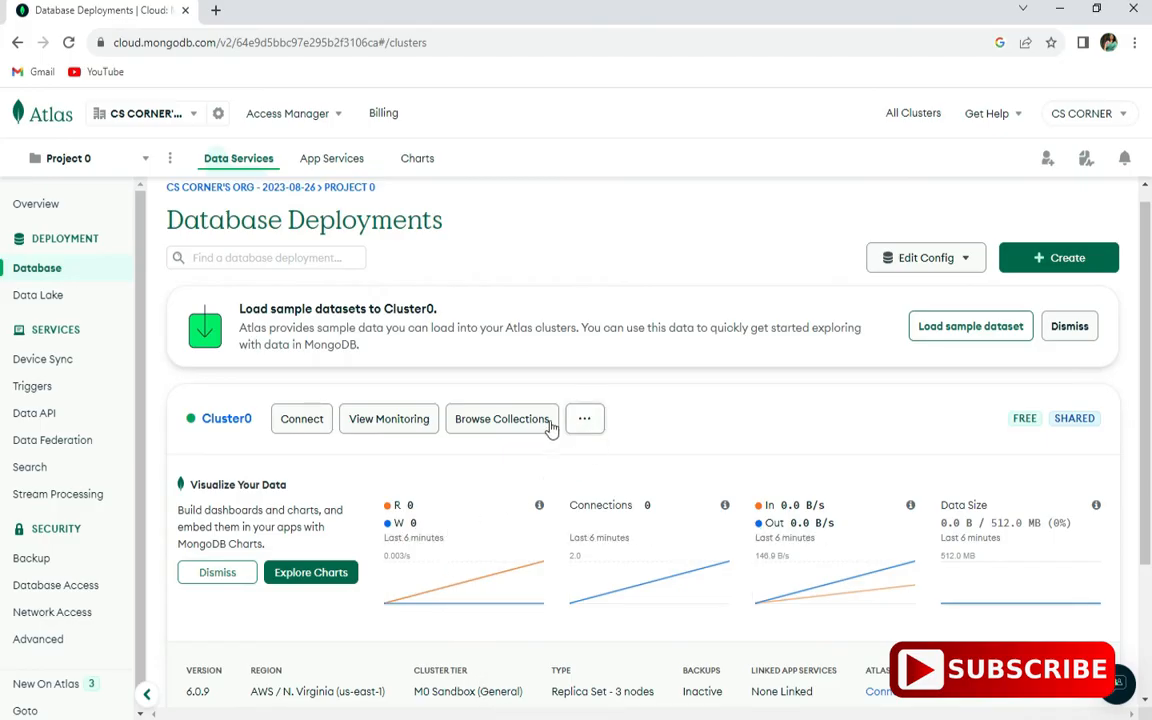
# - In Atlas, browse cscorner.demo and insert a second document with eno 2 and an ename field
pyautogui.click(510, 421)
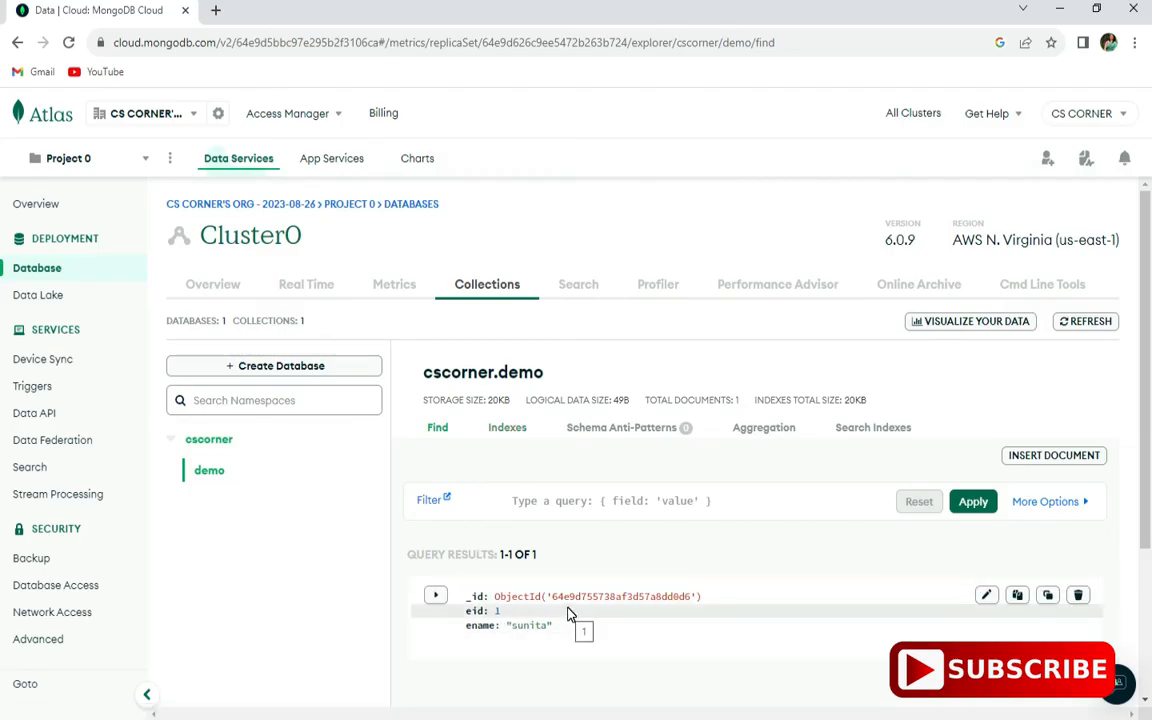
pyautogui.click(1054, 455)
pyautogui.write('eid')
pyautogui.press('Tab')
pyautogui.write('1')
pyautogui.click(746, 399)
pyautogui.click(396, 401)
pyautogui.write('ename')
pyautogui.click(763, 512)
pyautogui.scroll(-3, 622, 314)
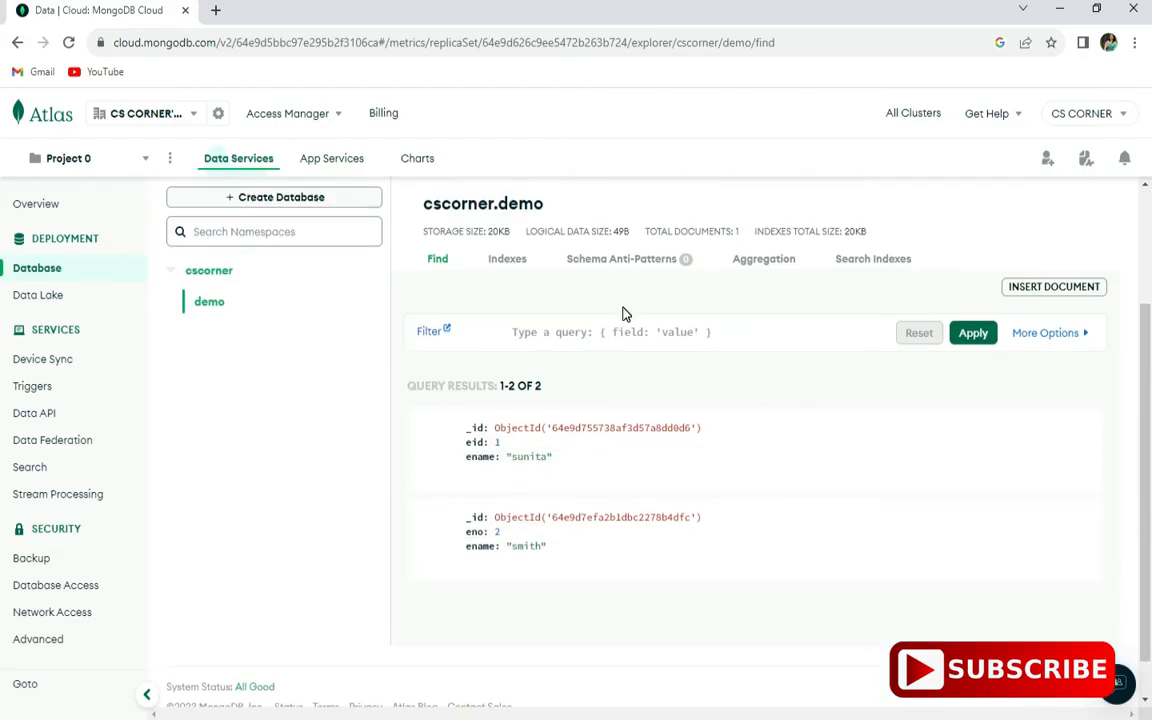